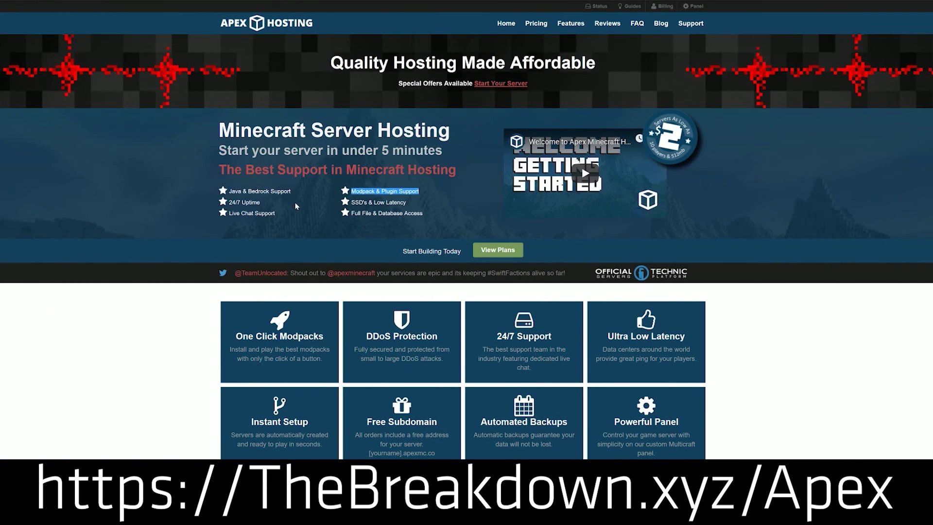
# Review the Apex Hosting home page, covering its uptime, support and modpack features, server locations, customer testimonials and supported Minecraft versions
pyautogui.moveTo(261, 202); pyautogui.dragTo(233, 200)
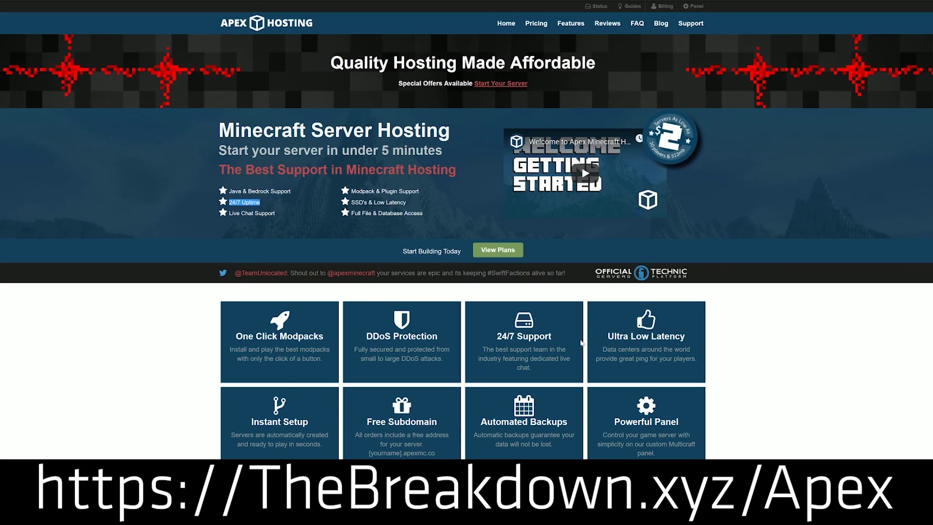
pyautogui.moveTo(554, 337); pyautogui.dragTo(495, 337)
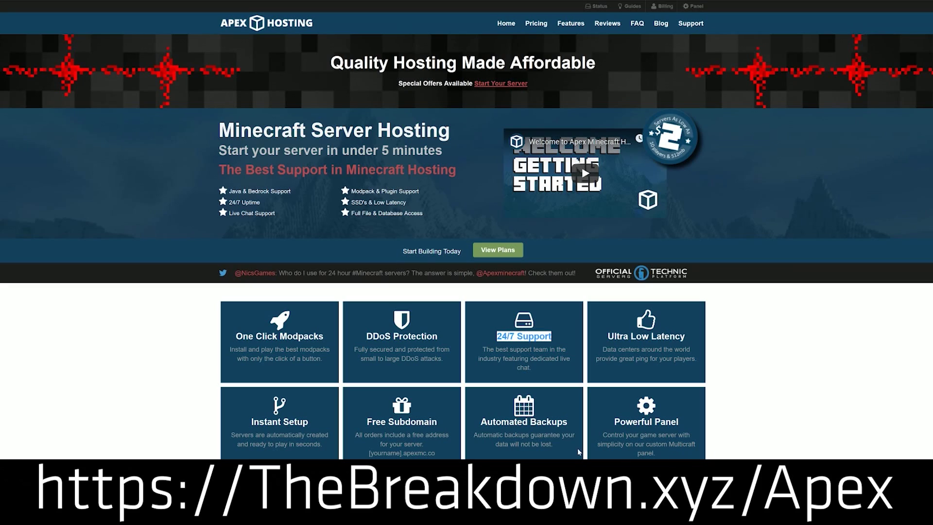
pyautogui.moveTo(234, 336); pyautogui.dragTo(325, 339)
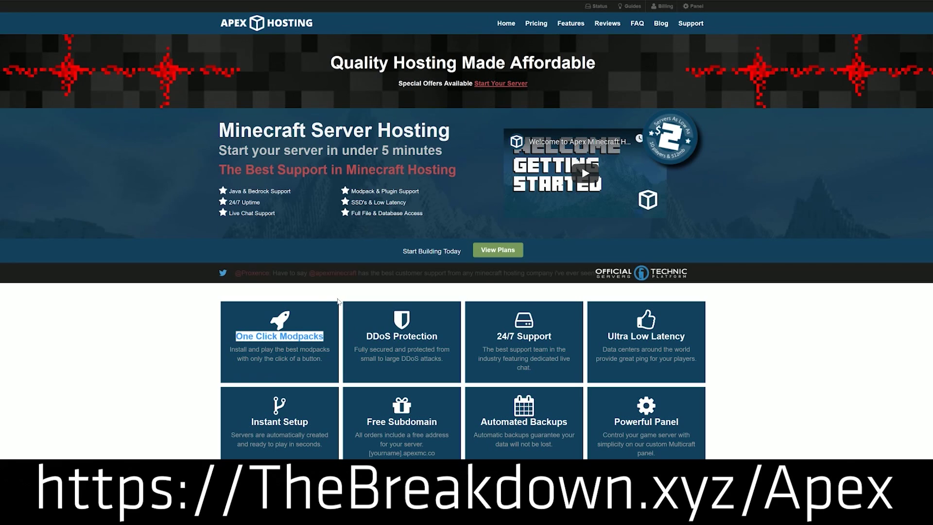
pyautogui.scroll(-3, 180, 364)
pyautogui.scroll(-5, 182, 363)
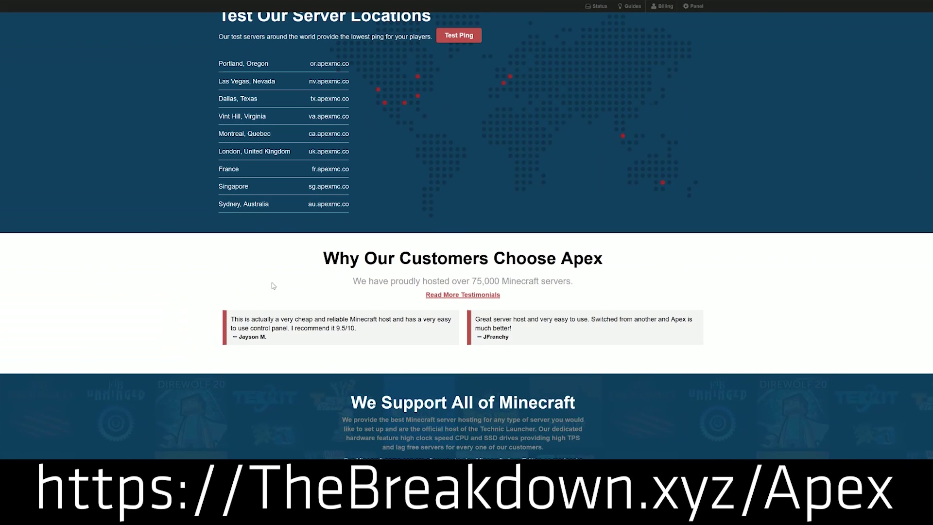
pyautogui.scroll(-1, 679, 412)
pyautogui.scroll(-3, 679, 413)
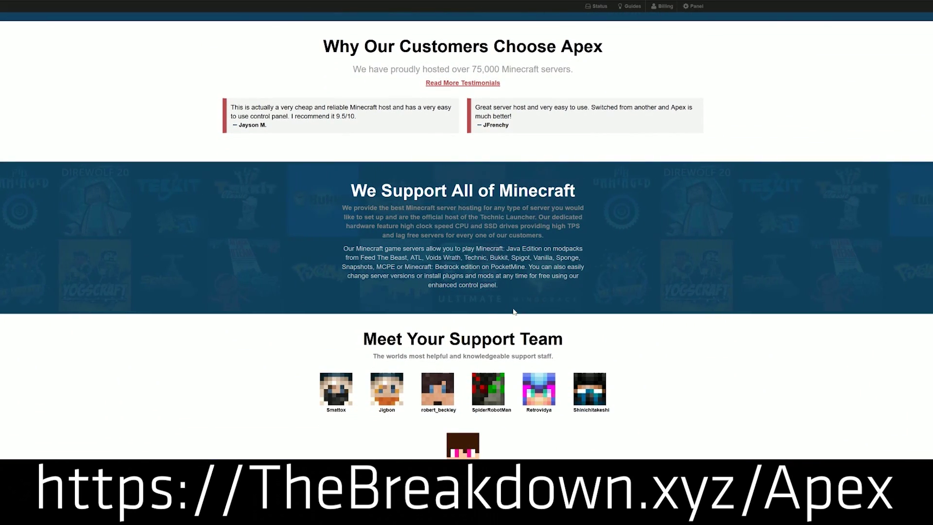
pyautogui.doubleClick(387, 226)
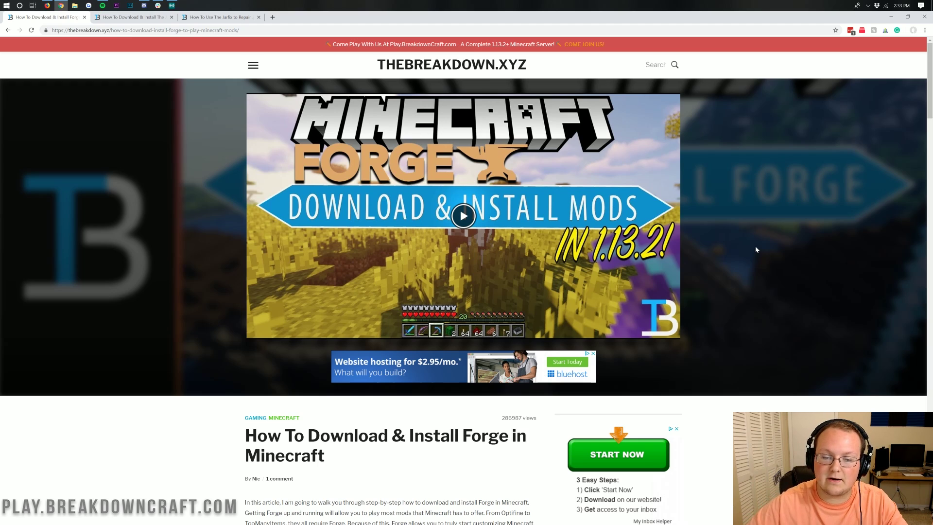
# Open the Forge downloads page from the article on downloading and installing Forge in Minecraft
pyautogui.scroll(-5, 244, 196)
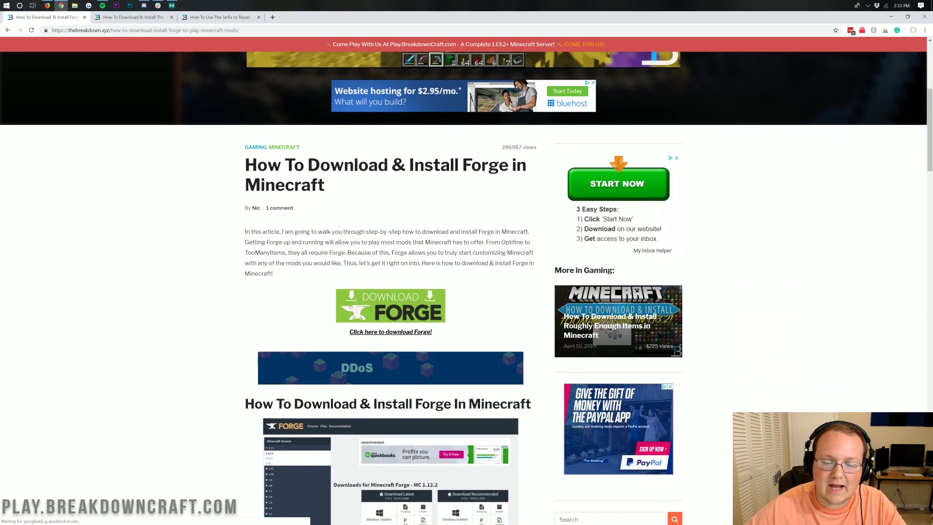
pyautogui.scroll(-4, 244, 197)
pyautogui.scroll(3, 244, 196)
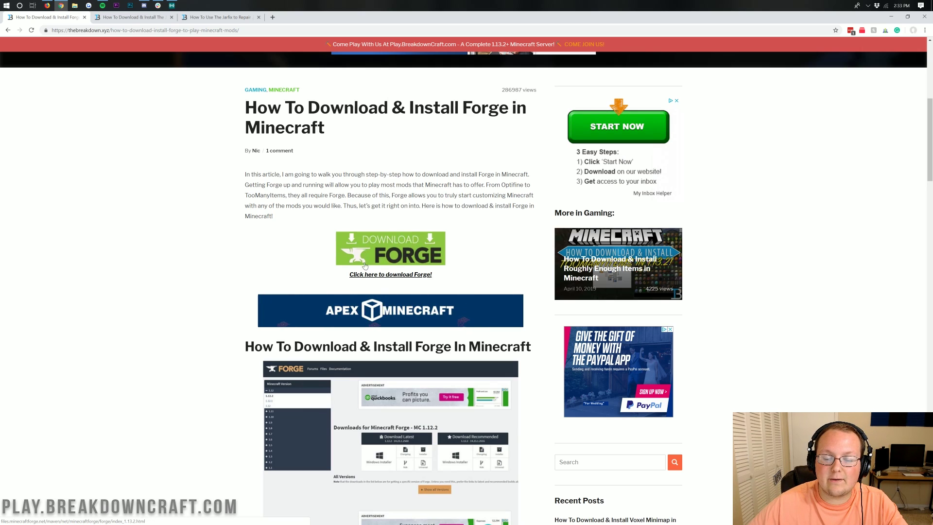
pyautogui.click(380, 255)
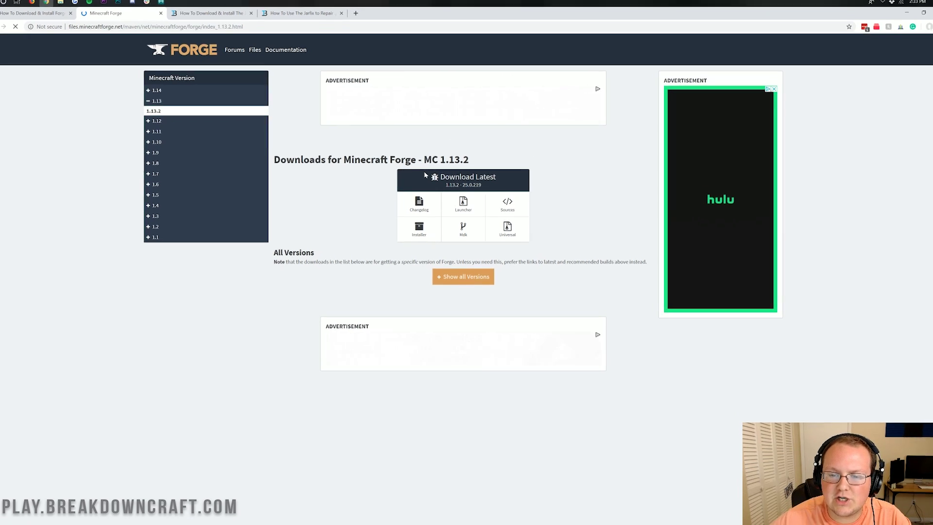
# Switch the Forge downloads to Minecraft version 1.14.2 and expand the 1.13 version group
pyautogui.moveTo(470, 170); pyautogui.dragTo(450, 170)
pyautogui.click(450, 170)
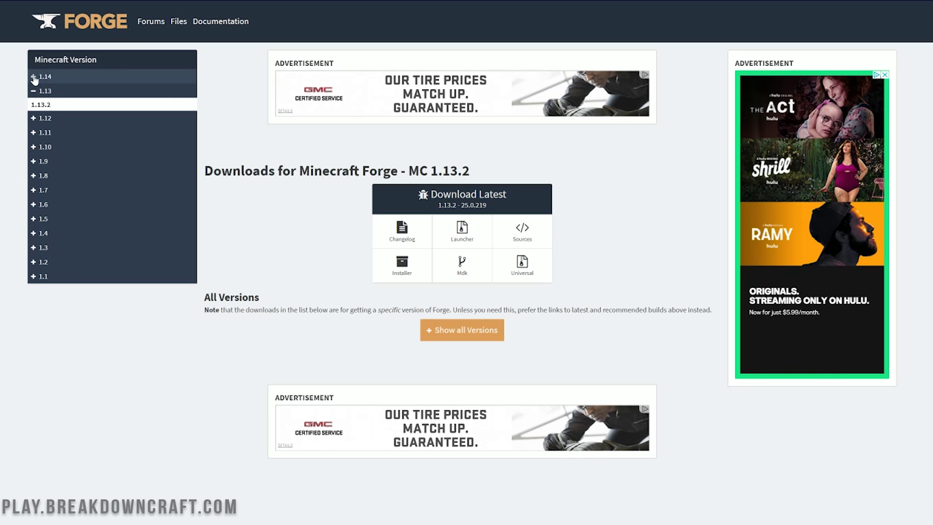
pyautogui.click(52, 81)
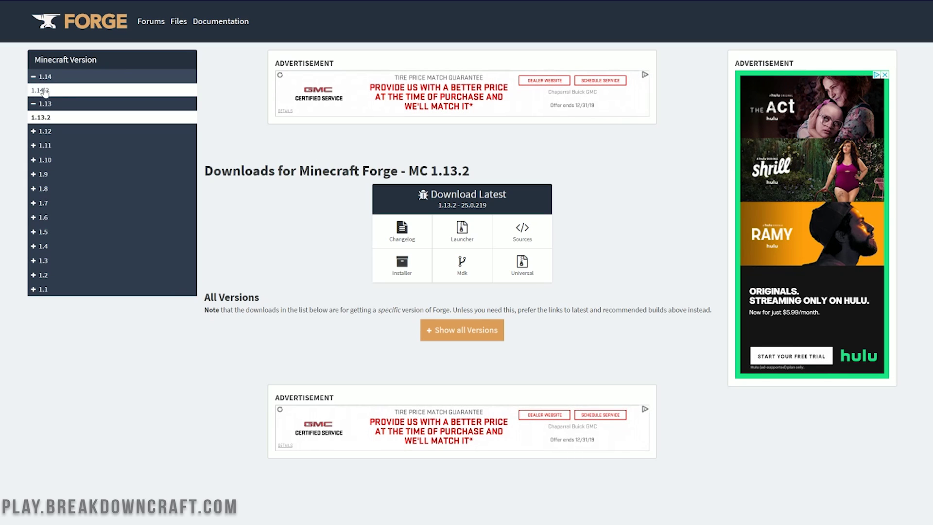
pyautogui.click(44, 91)
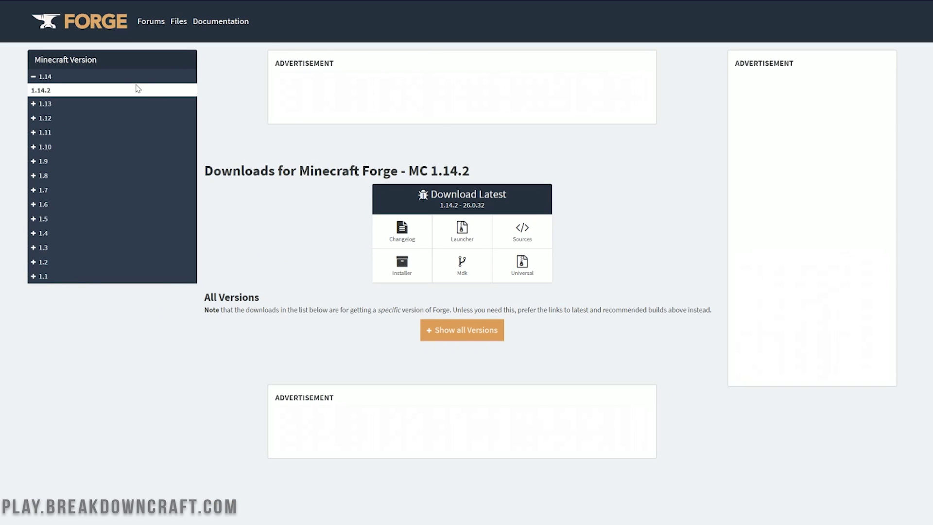
pyautogui.moveTo(476, 170); pyautogui.dragTo(408, 170)
pyautogui.click(408, 171)
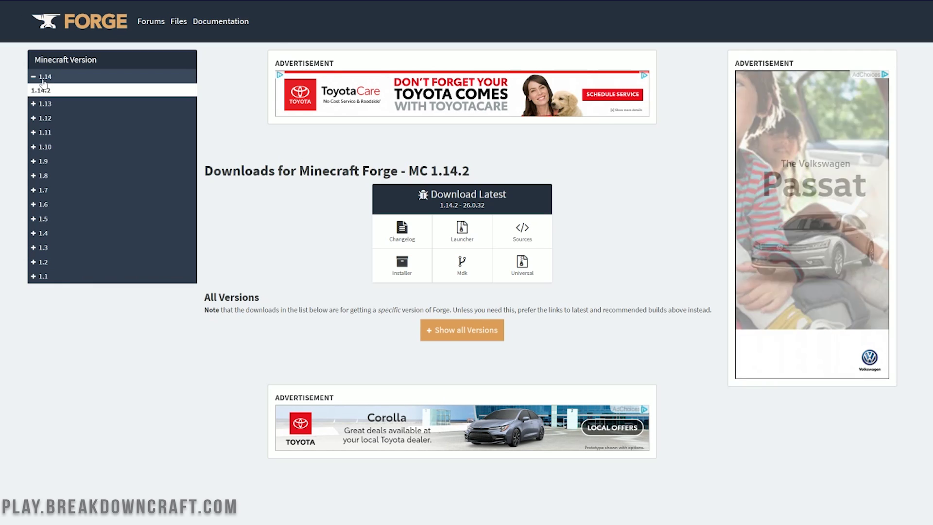
pyautogui.click(45, 102)
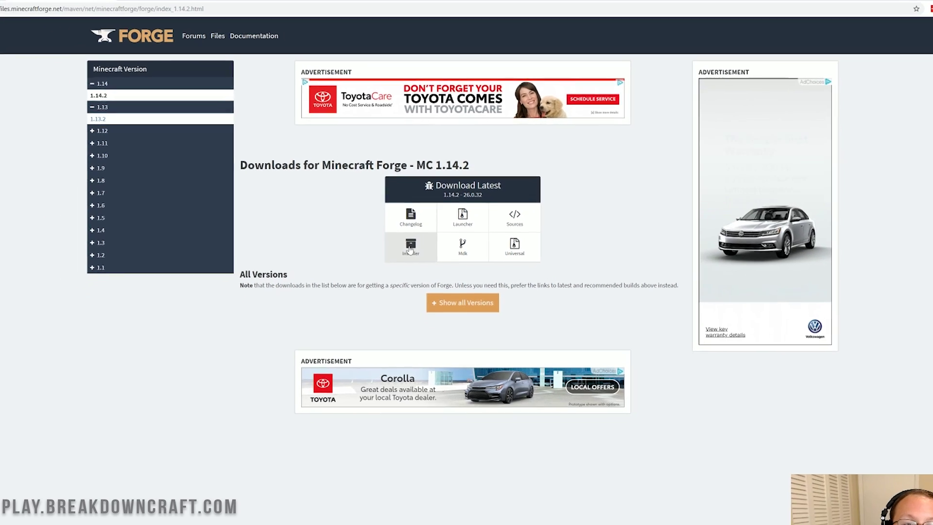
# Download and keep the latest Forge installer for 1.14.2, and move its file out of the desktop's corner
pyautogui.click(409, 249)
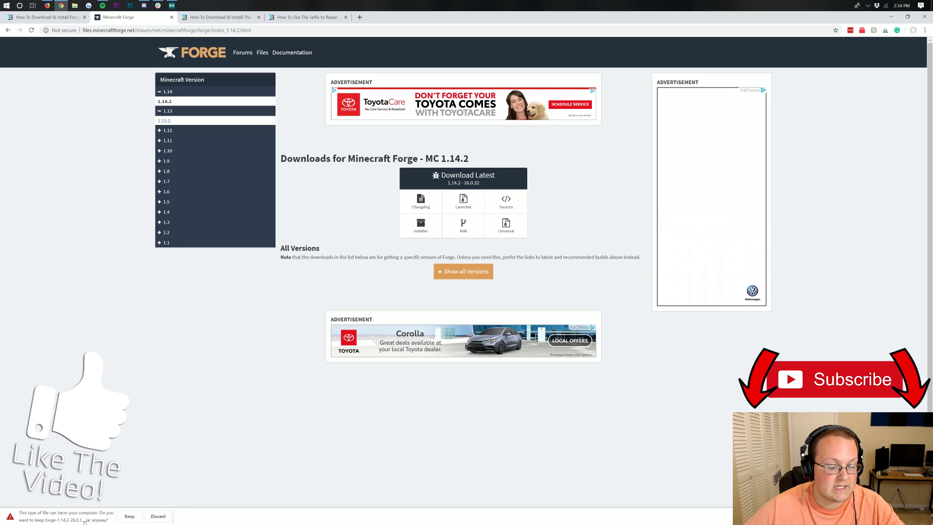
pyautogui.click(130, 517)
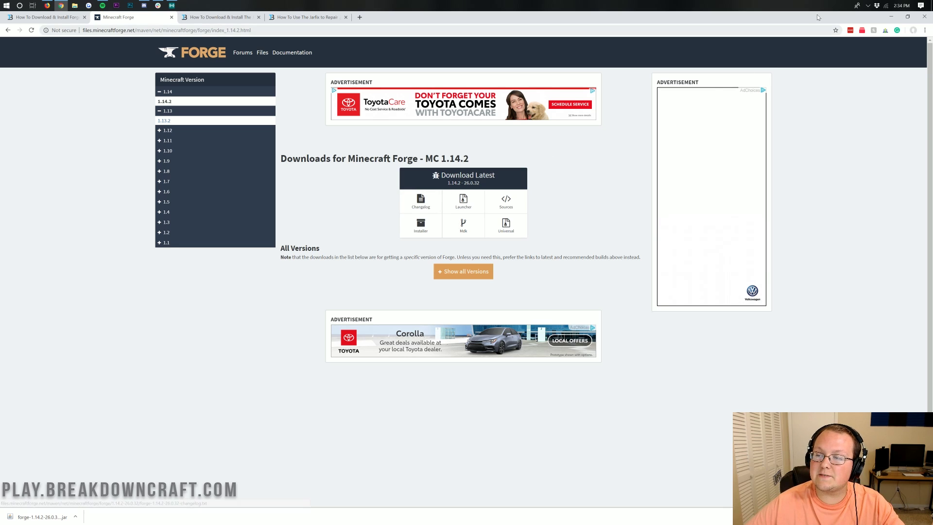
pyautogui.click(891, 17)
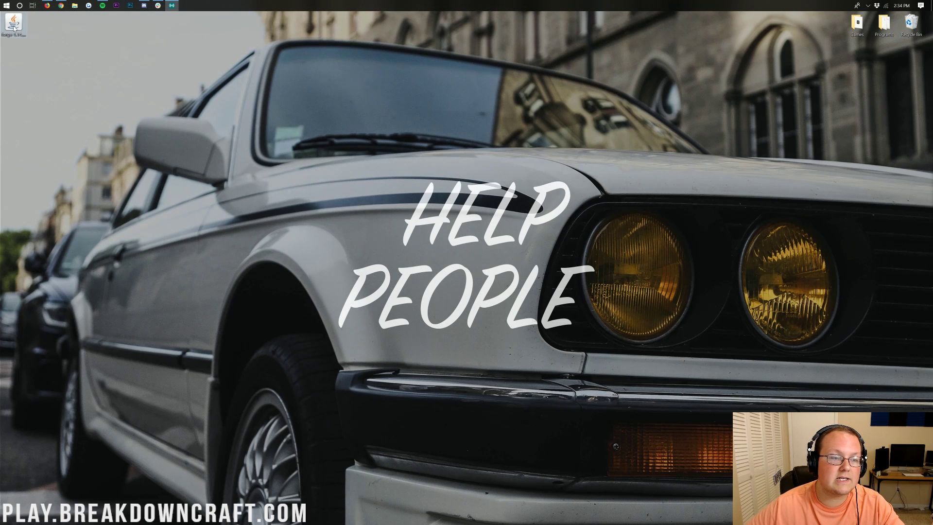
pyautogui.moveTo(14, 29); pyautogui.dragTo(449, 136)
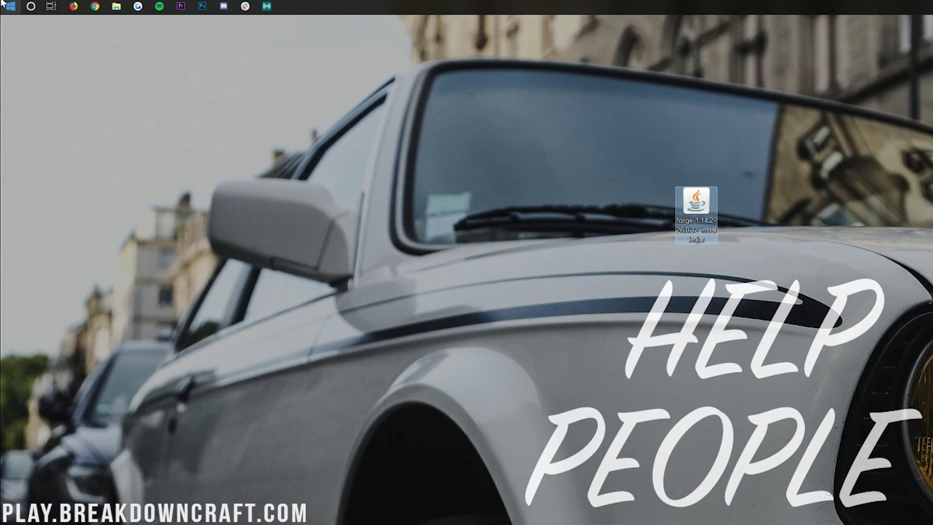
# Look into the Downloads folder and close it, and reposition the Forge installer file on the desktop
pyautogui.click(2, 3)
pyautogui.write('downloads')
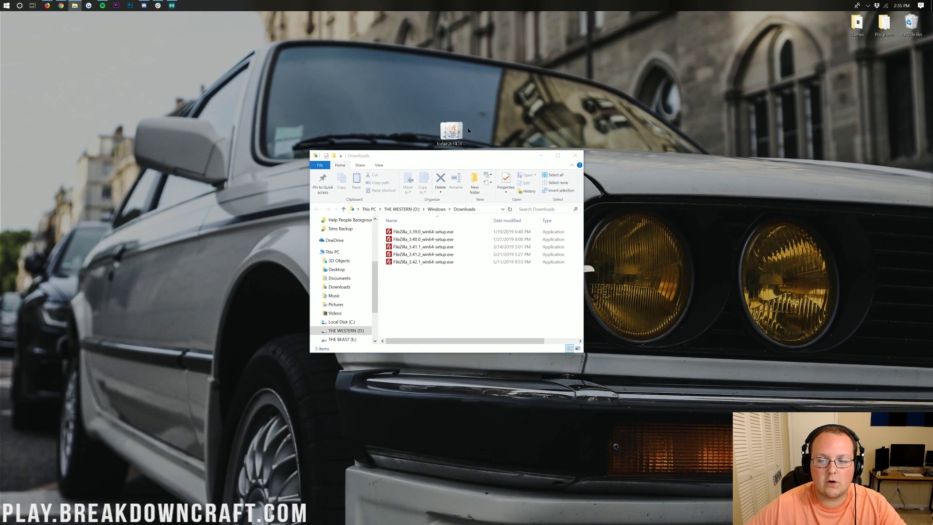
pyautogui.moveTo(449, 131); pyautogui.dragTo(403, 93)
pyautogui.click(574, 155)
# Bring up the open-with choices for the Forge installer file on the desktop
pyautogui.rightClick(393, 95)
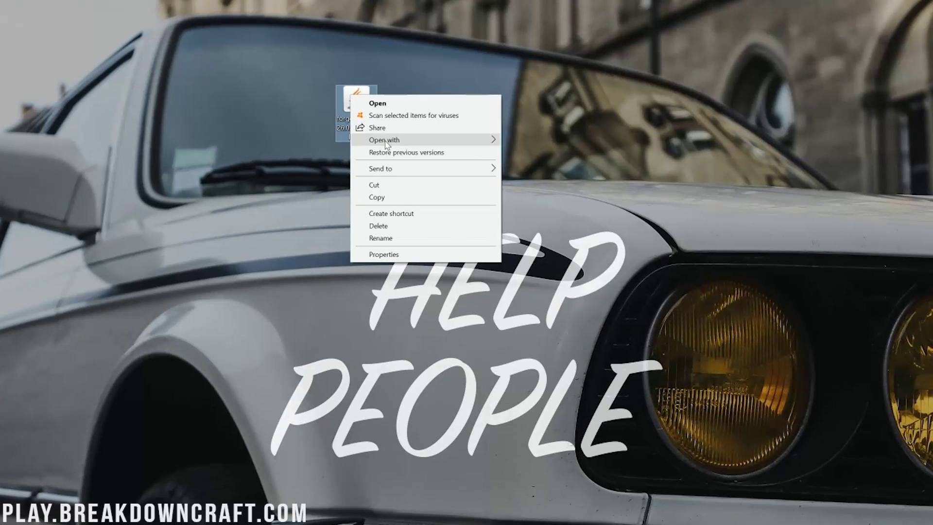
pyautogui.moveTo(413, 124)
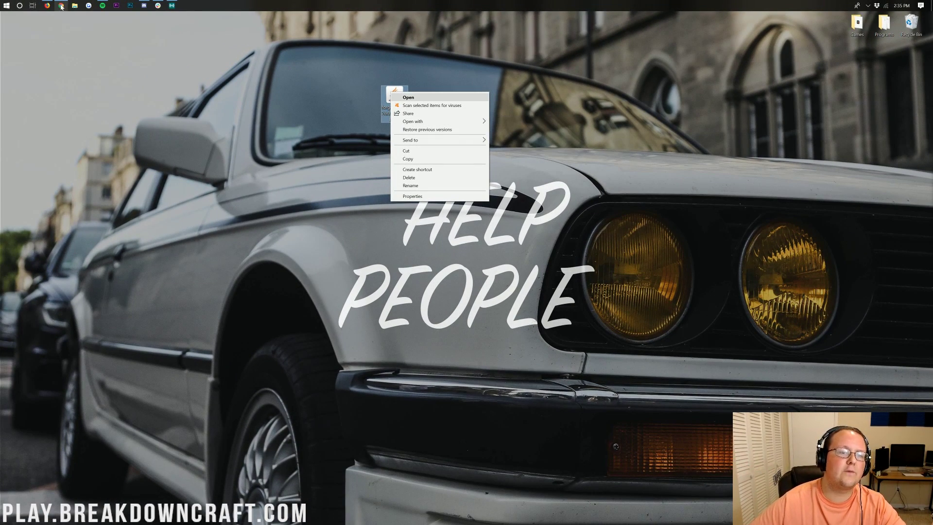
# Switch to Chrome and review the article on downloading and installing the Java SE Development Kit
pyautogui.click(61, 6)
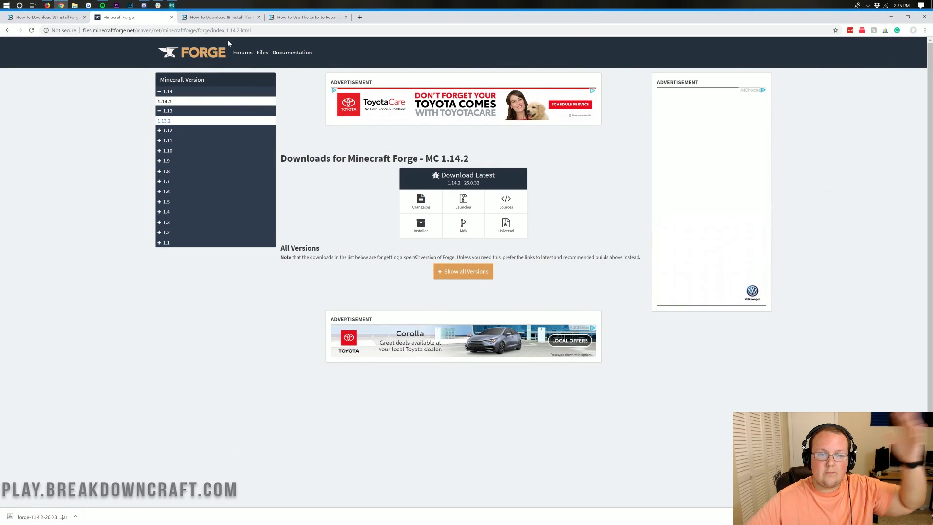
pyautogui.click(215, 19)
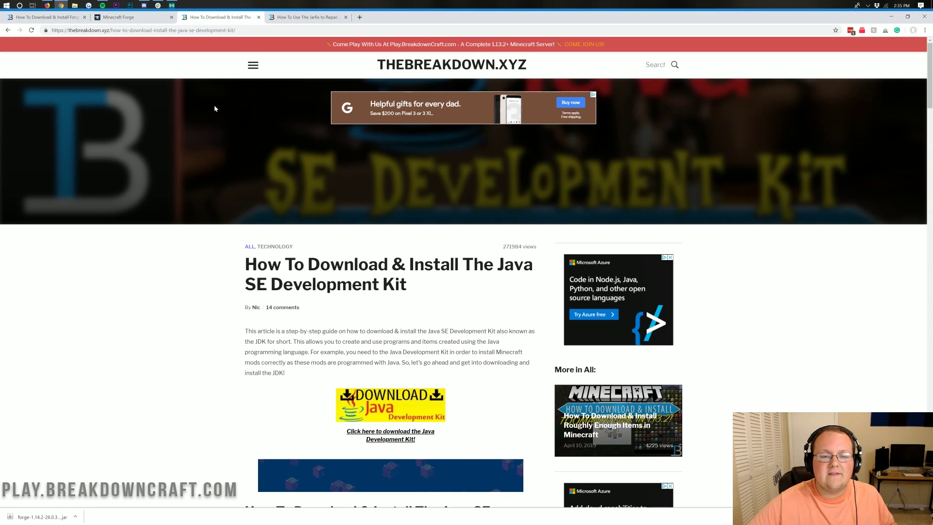
pyautogui.scroll(-9, 293, 208)
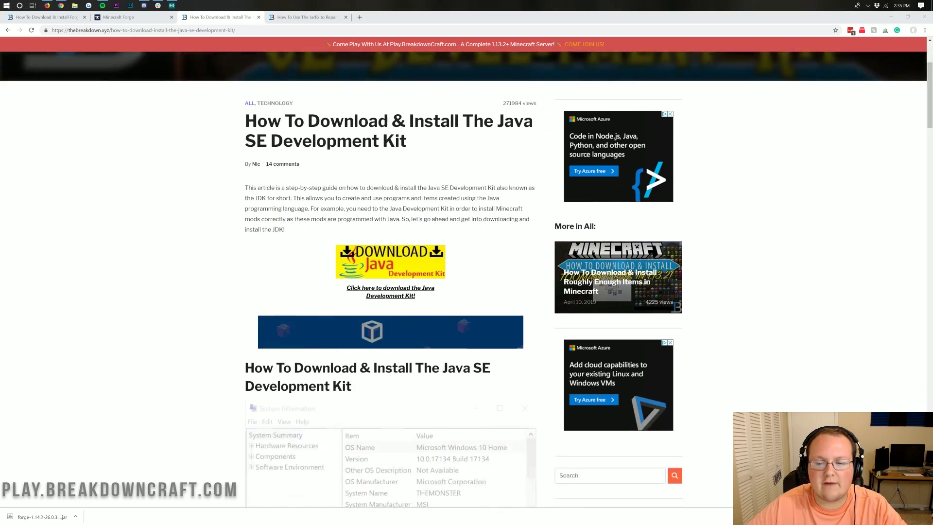
pyautogui.scroll(-7, 390, 279)
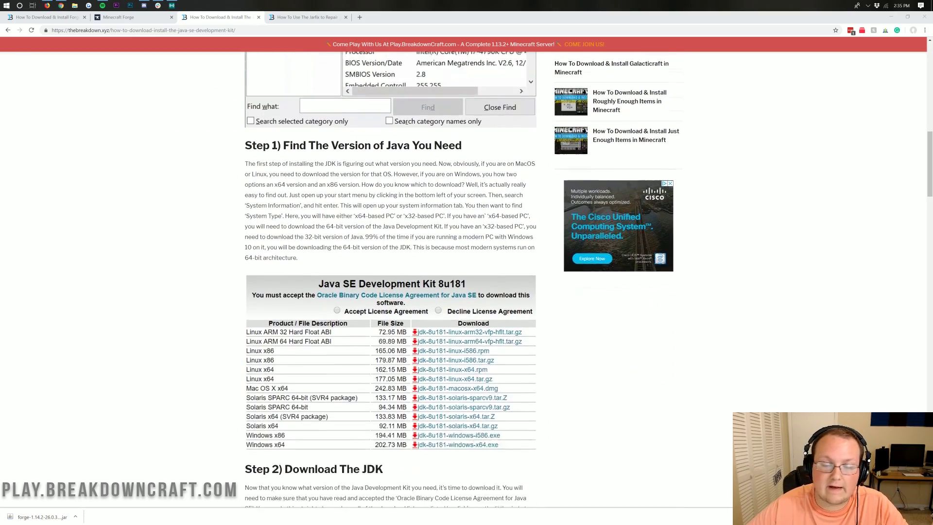
pyautogui.scroll(-15, 262, 382)
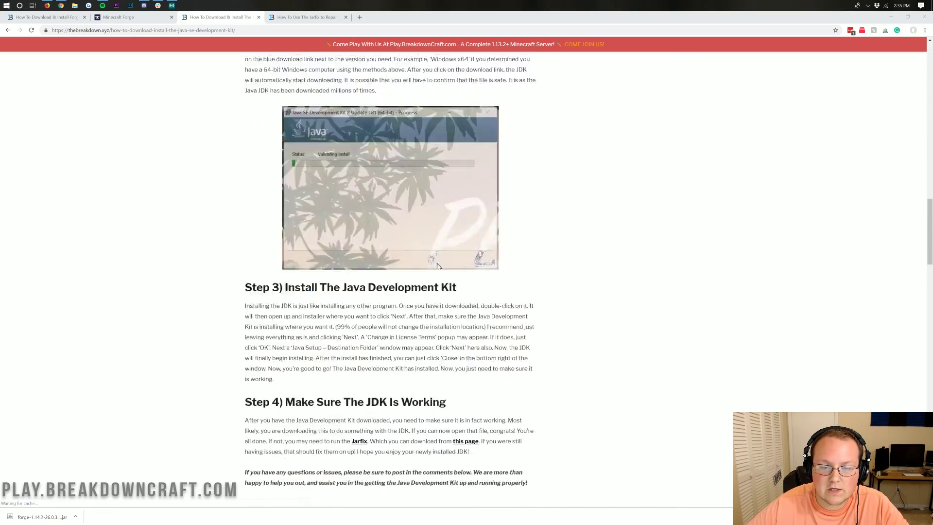
pyautogui.scroll(20, 261, 382)
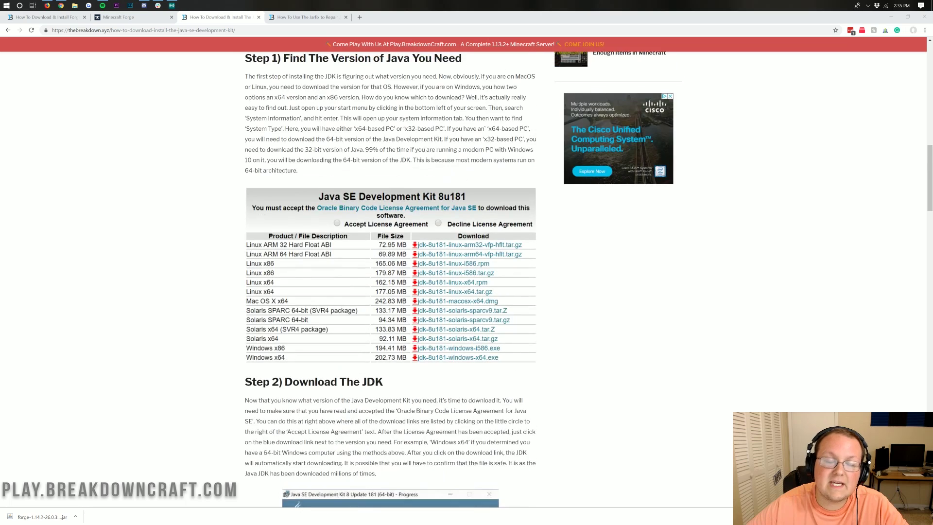
pyautogui.scroll(5, 390, 279)
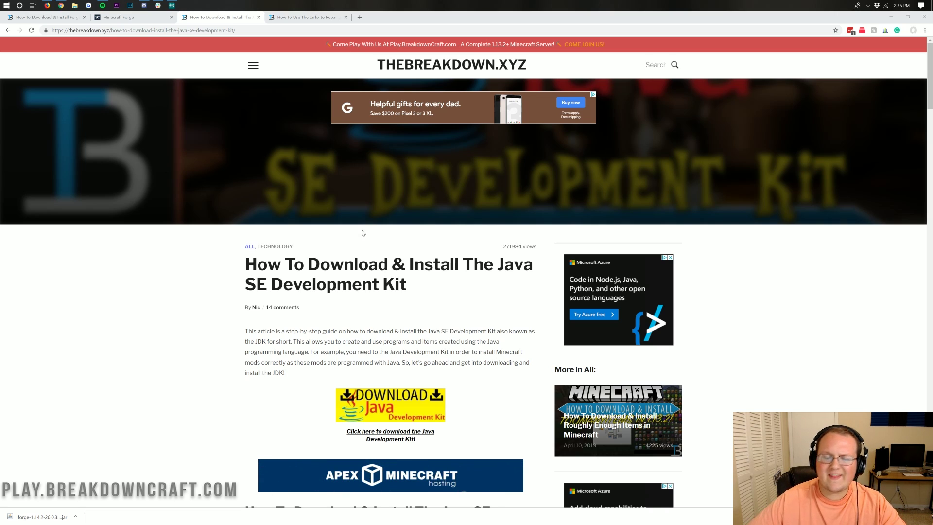
# Review the article on using the Jarfix to repair .jar files, including its download and run steps
pyautogui.click(308, 18)
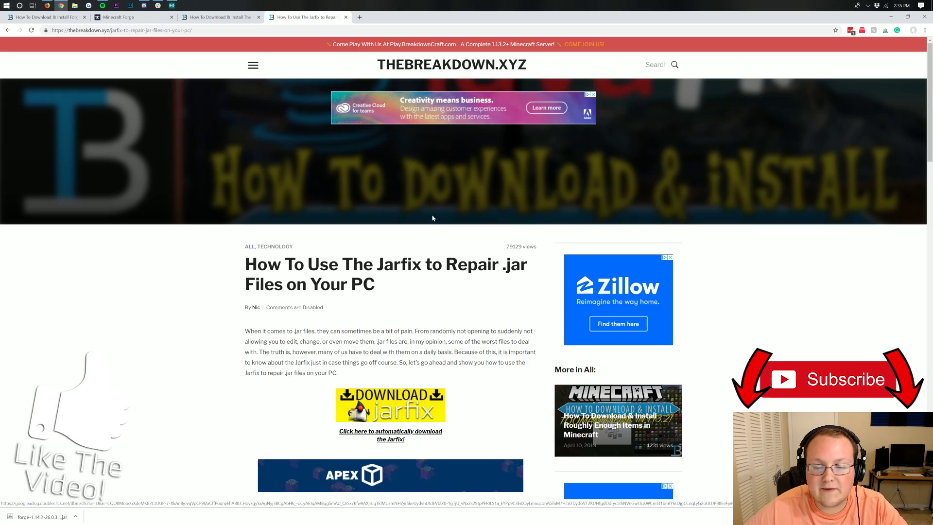
pyautogui.scroll(-15, 432, 220)
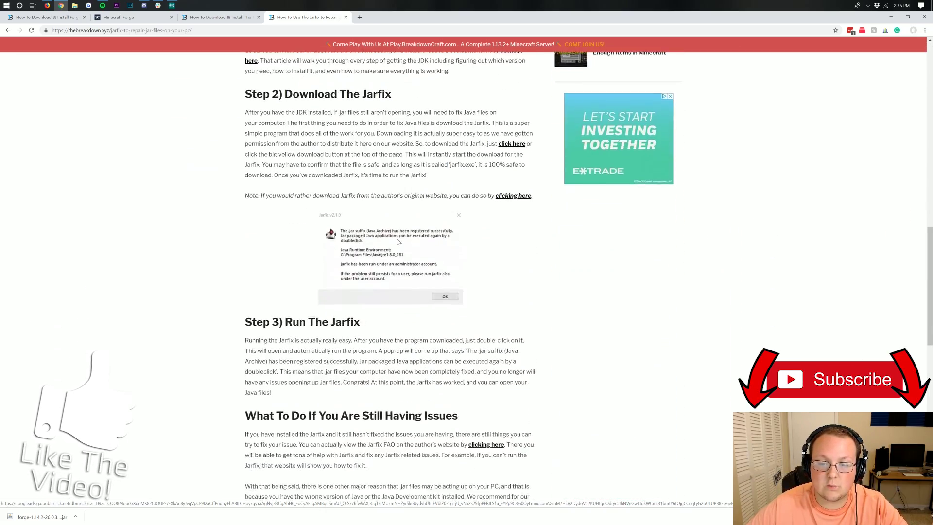
pyautogui.scroll(15, 398, 241)
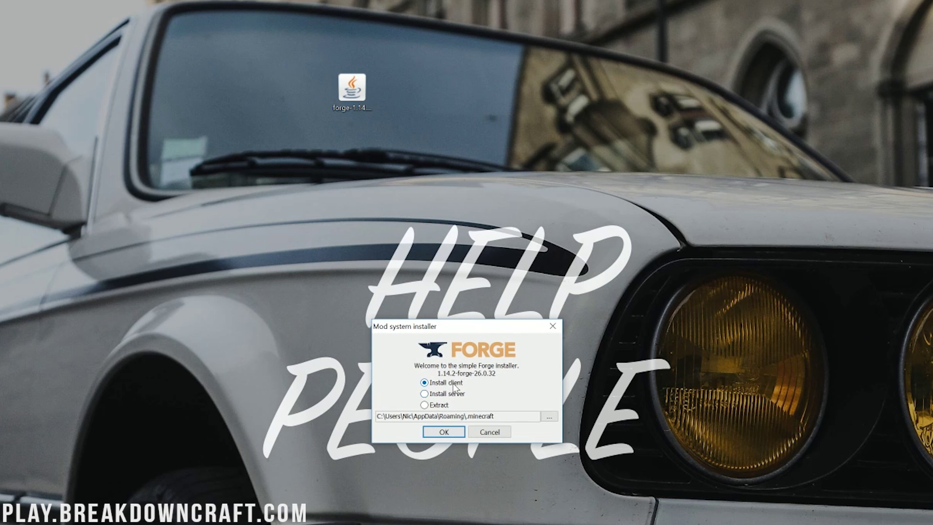
# Install the Forge 1.14.2 client into the .minecraft folder and close the completed installer
pyautogui.click(436, 386)
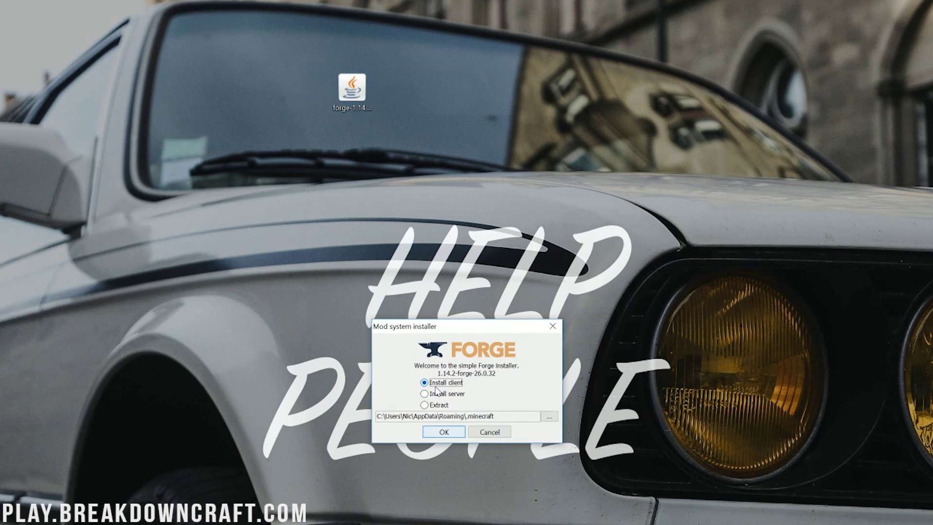
pyautogui.click(444, 432)
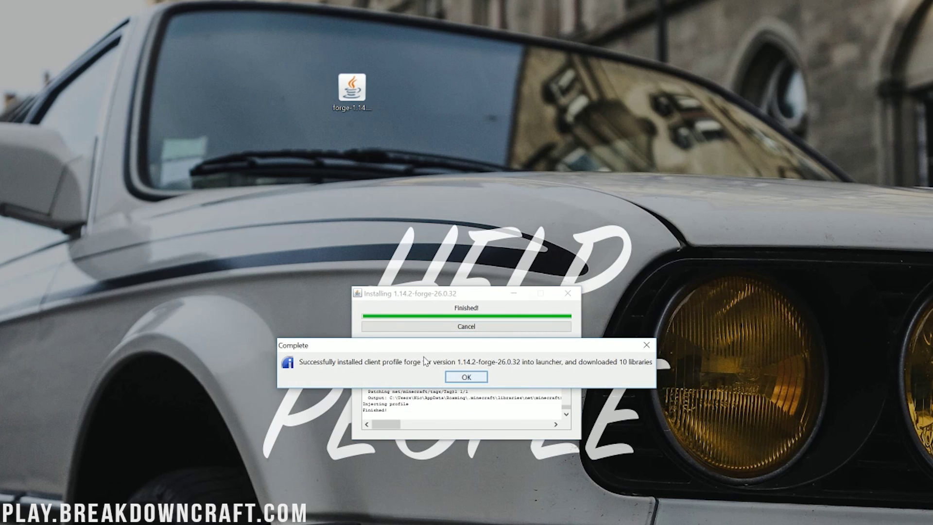
pyautogui.click(474, 378)
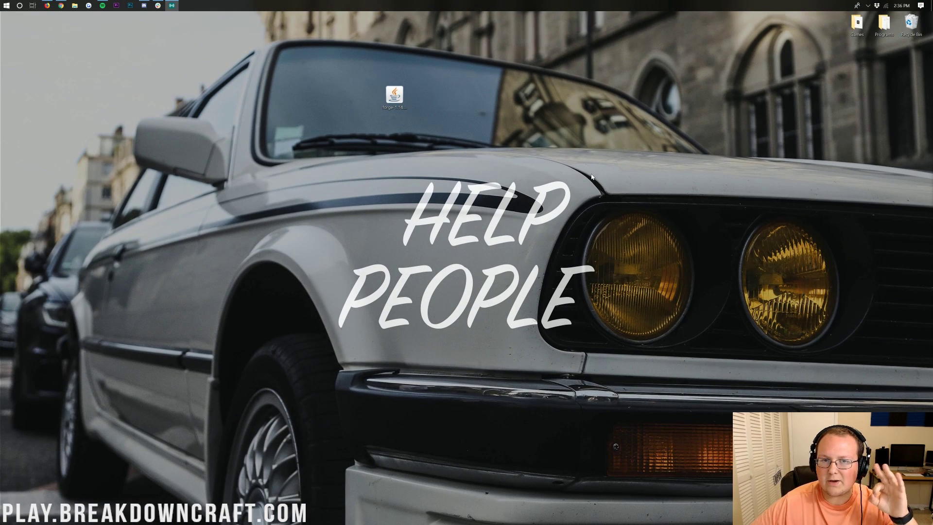
# Check the desktop Games folder, close it, and open the Minecraft Launcher by searching for "minecraf"
pyautogui.doubleClick(850, 30)
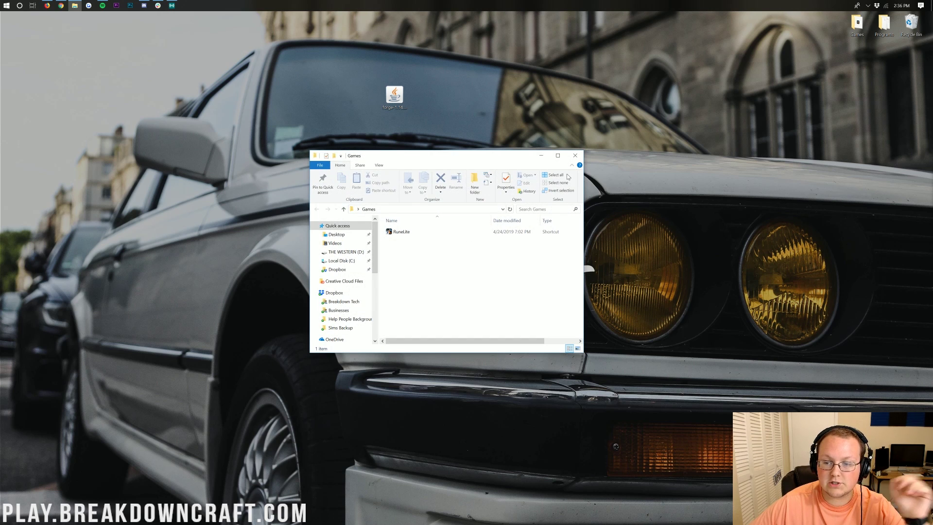
pyautogui.click(575, 155)
pyautogui.click(2, 4)
pyautogui.write('minecraf')
pyautogui.press('Return')
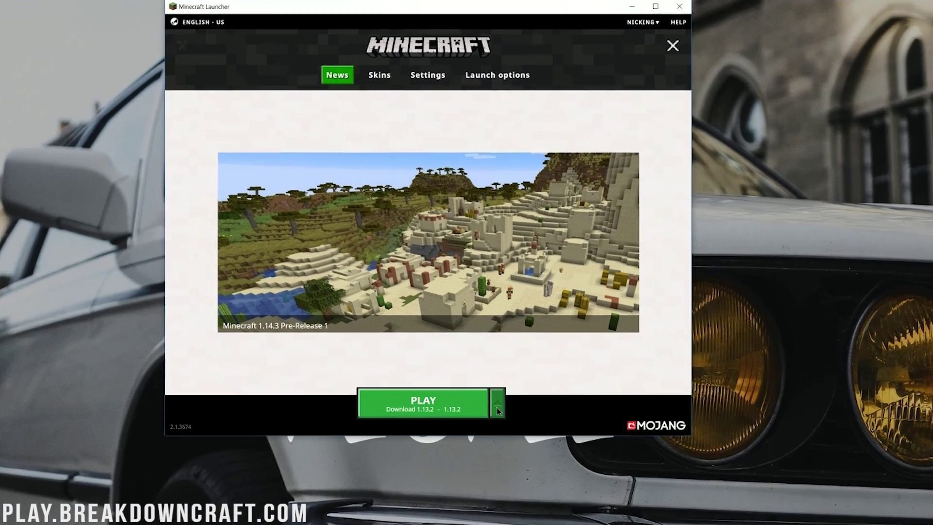
# Choose the forge profile running 1.14.2-forge-26.0.32 as the configuration to play
pyautogui.click(489, 304)
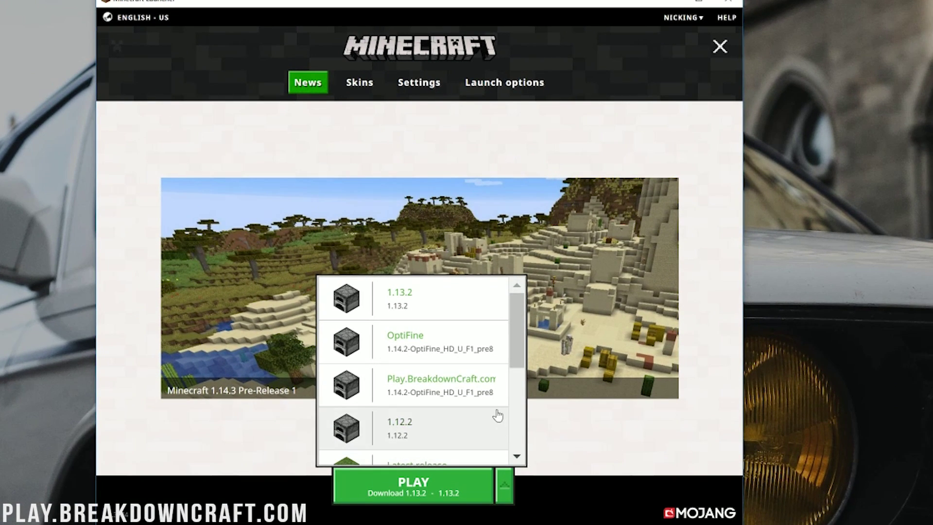
pyautogui.scroll(-5, 496, 413)
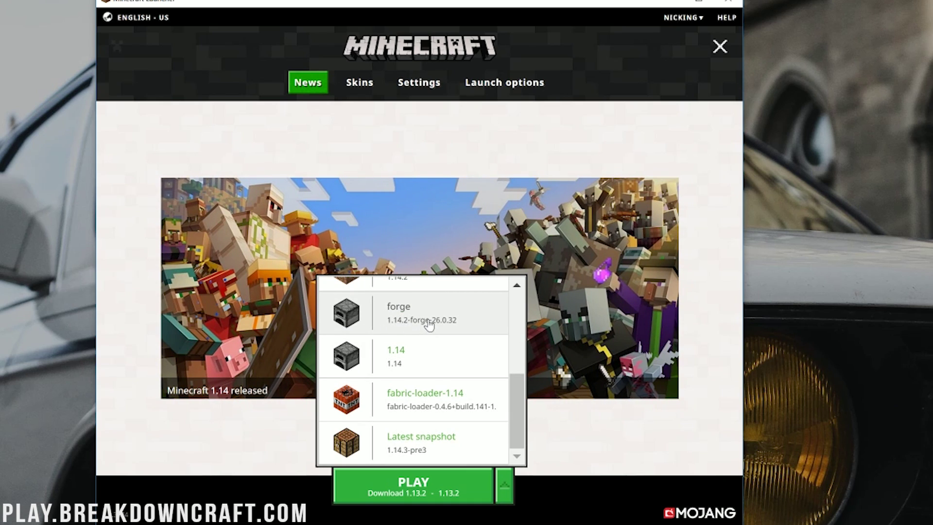
pyautogui.click(426, 320)
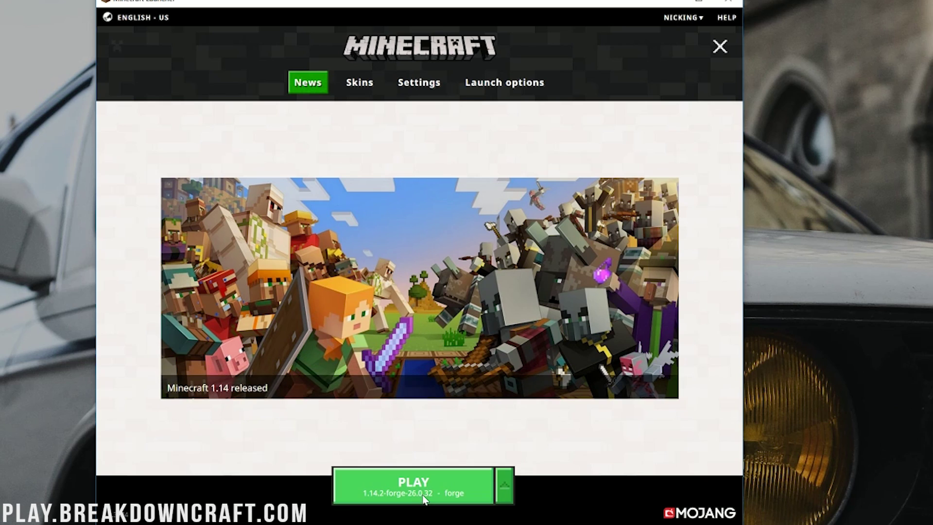
# Add a launch configuration named Play.BreakdownCraft.com that uses version release 1.14.2-forge-26.0.32
pyautogui.click(718, 47)
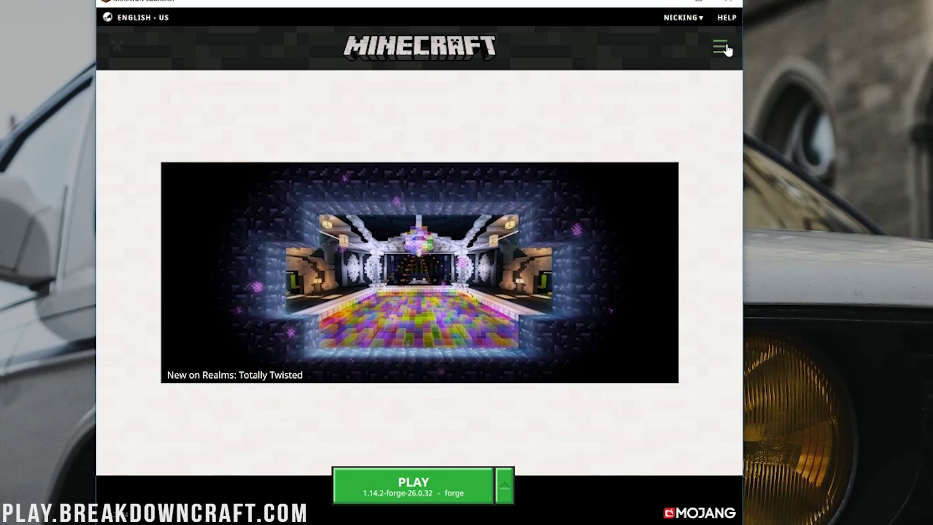
pyautogui.click(722, 52)
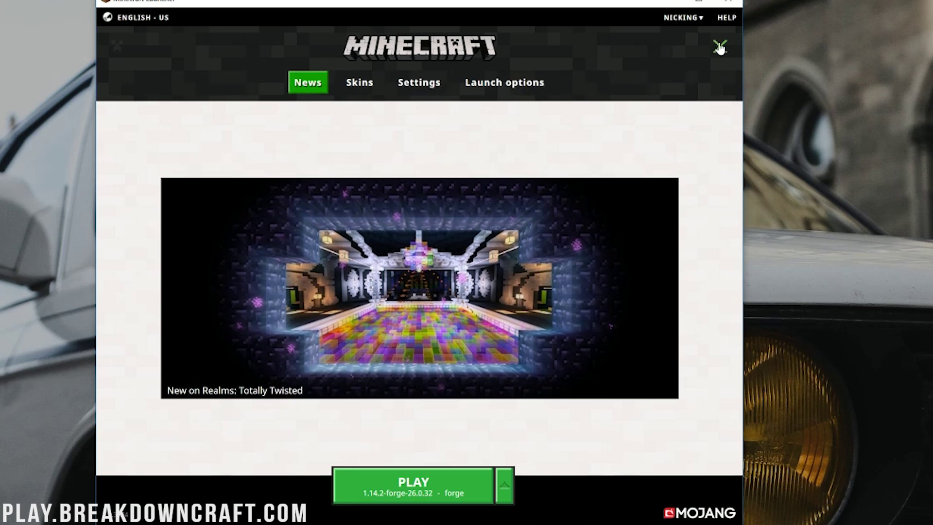
pyautogui.click(521, 84)
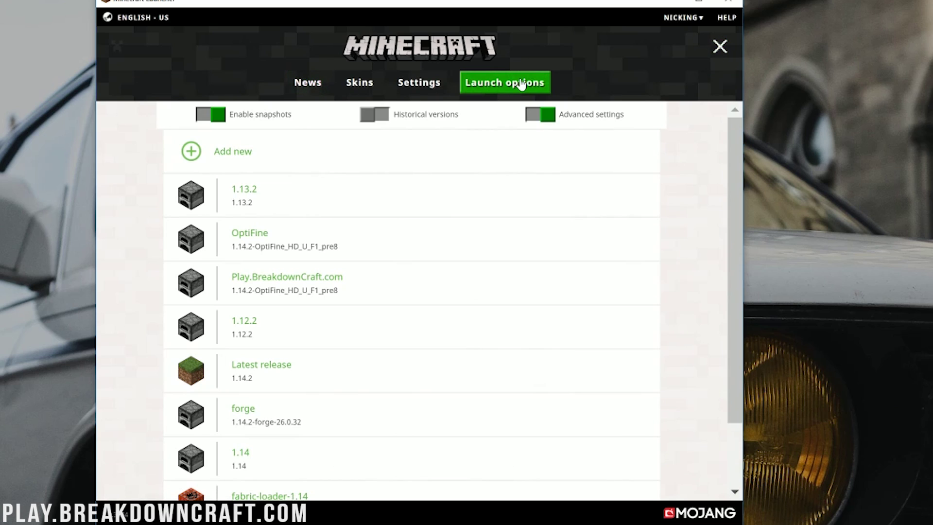
pyautogui.click(212, 161)
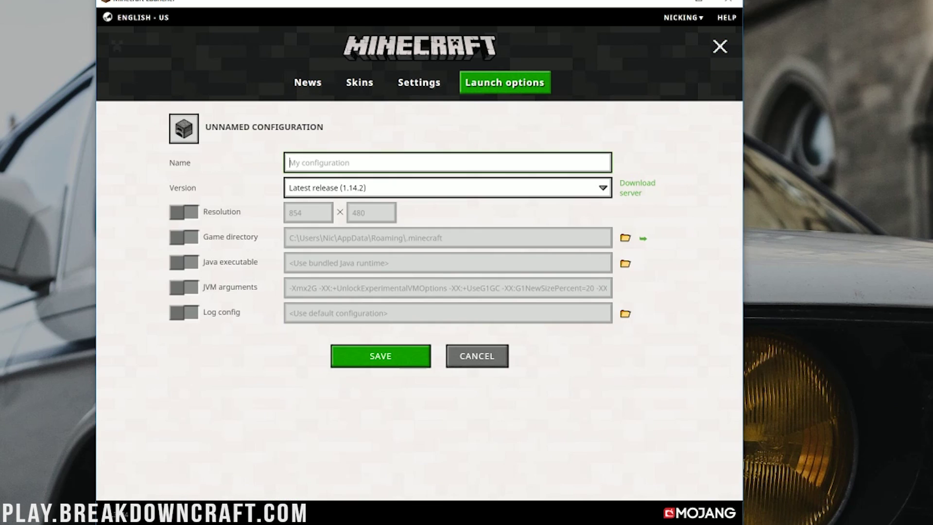
pyautogui.write('Play.BreakdownCraft.com')
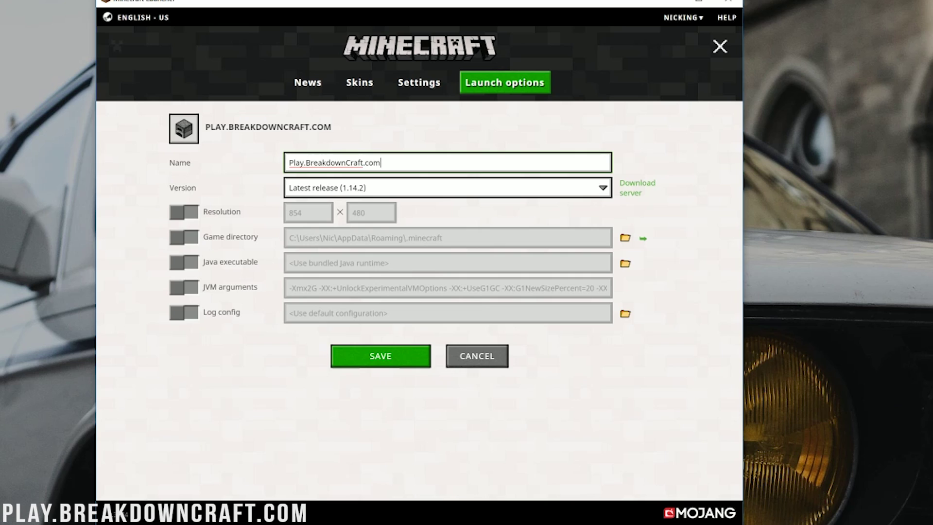
pyautogui.hotkey('ctrl', 'a')
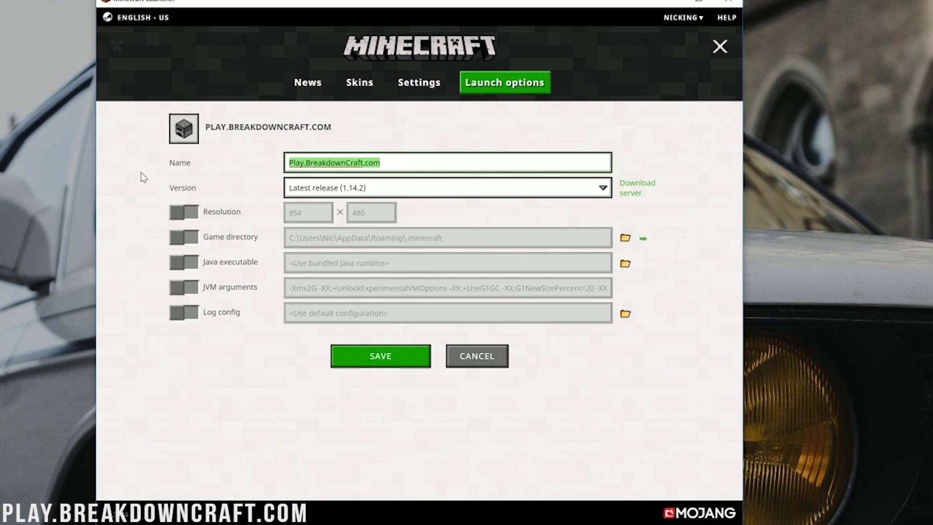
pyautogui.click(362, 189)
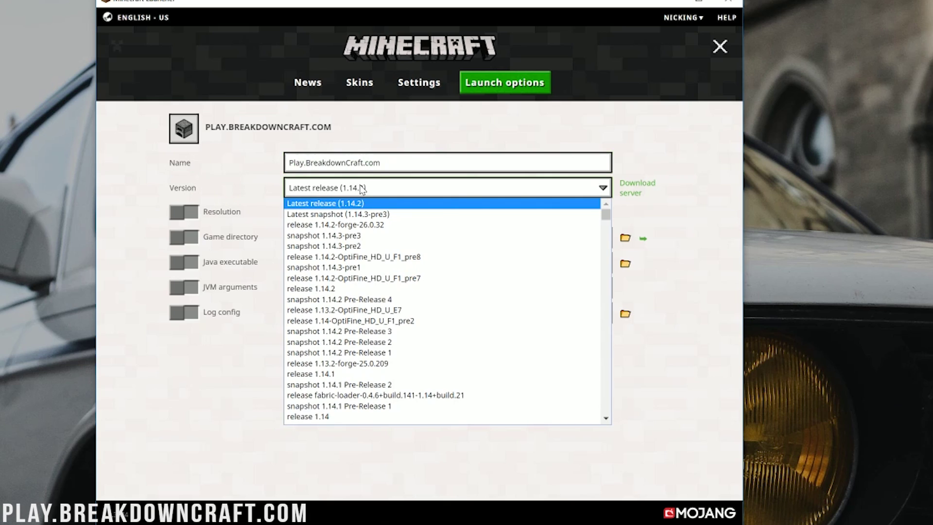
pyautogui.click(310, 226)
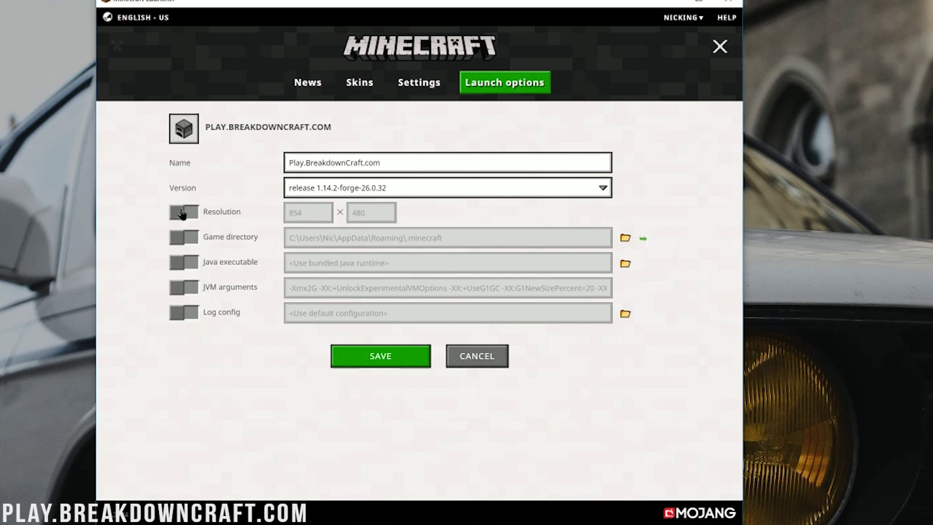
# Enable a custom resolution for the new configuration, change its width, and save the configuration
pyautogui.click(184, 212)
pyautogui.doubleClick(294, 213)
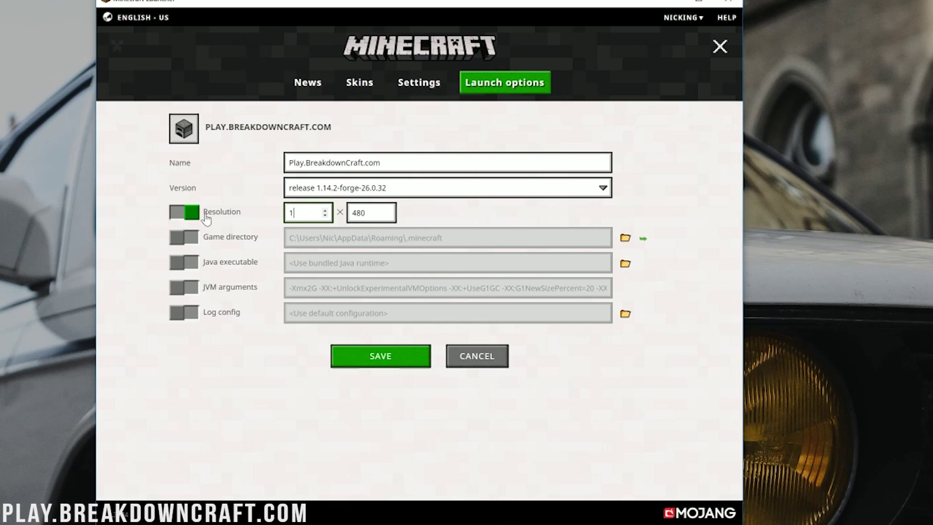
pyautogui.press('Tab')
pyautogui.click(348, 346)
# Return to the launcher's news page and choose the Play.BreakdownCraft.com profile with 1.14.2-forge-26.0.32 for play
pyautogui.click(298, 87)
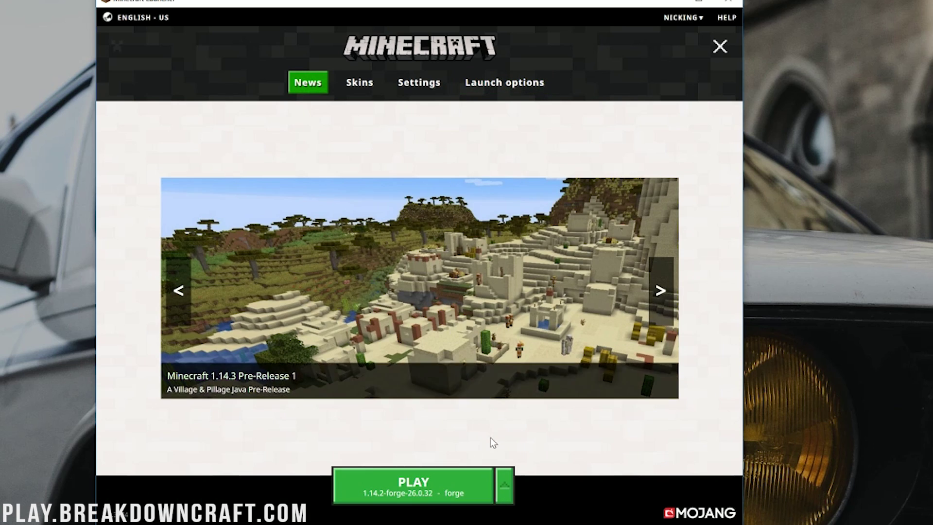
pyautogui.click(505, 494)
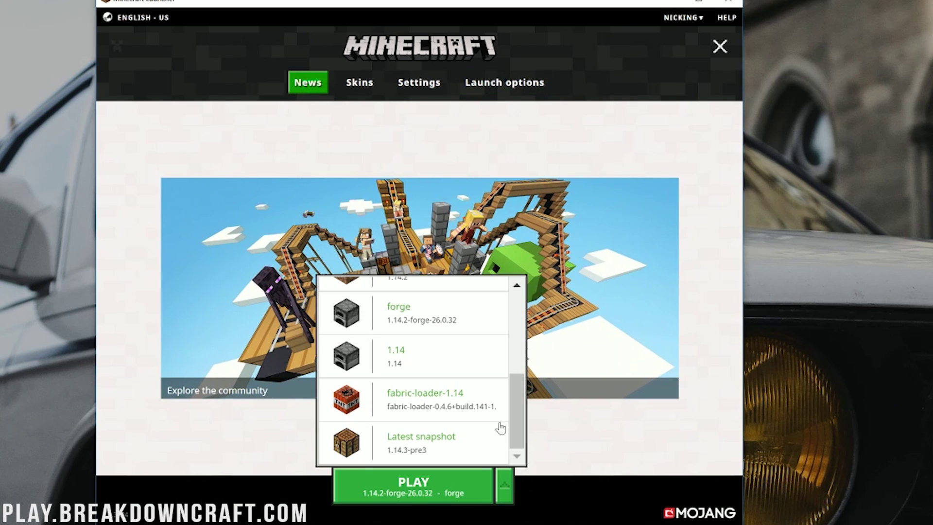
pyautogui.scroll(5, 487, 366)
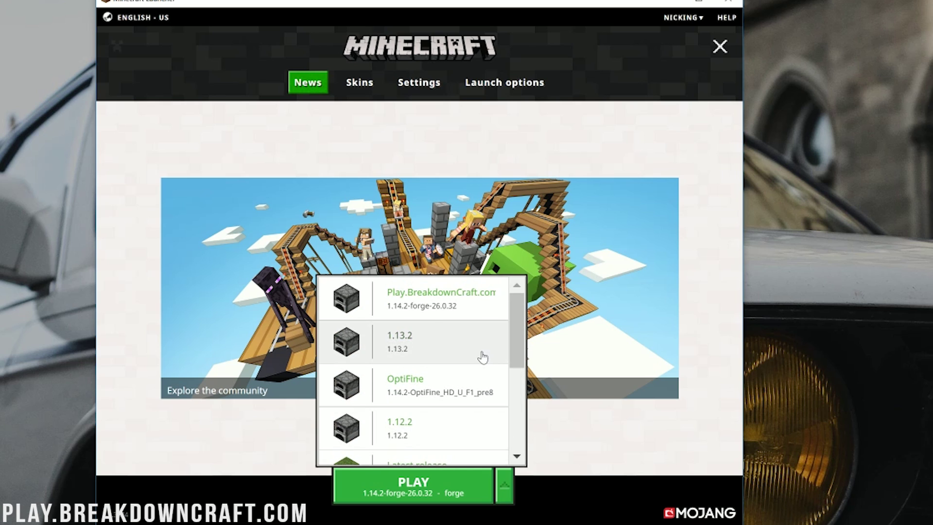
pyautogui.click(427, 310)
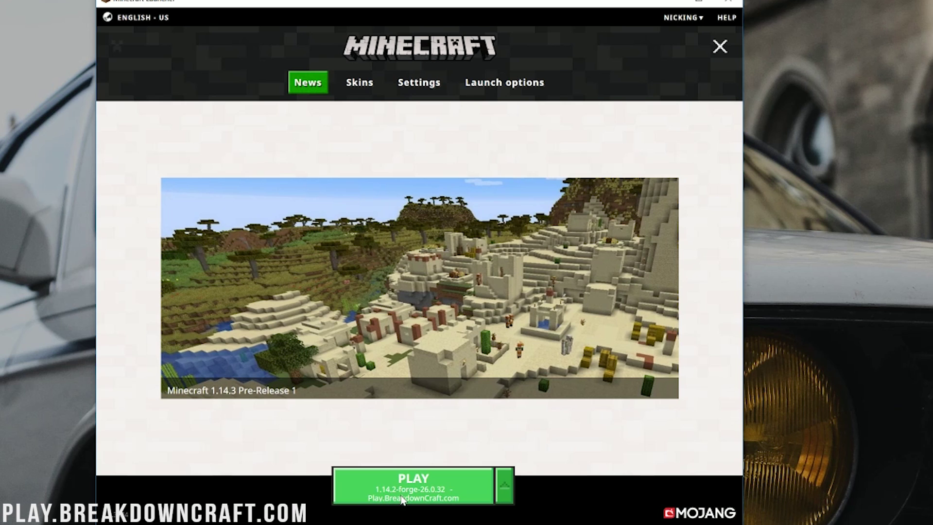
# Launch Minecraft with the chosen Forge profile and open the multiplayer server list
pyautogui.click(433, 498)
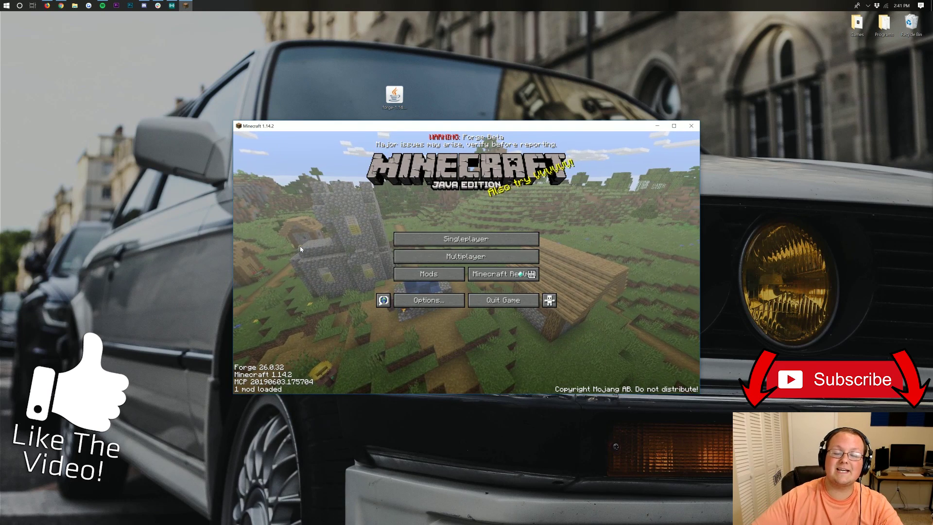
pyautogui.click(456, 264)
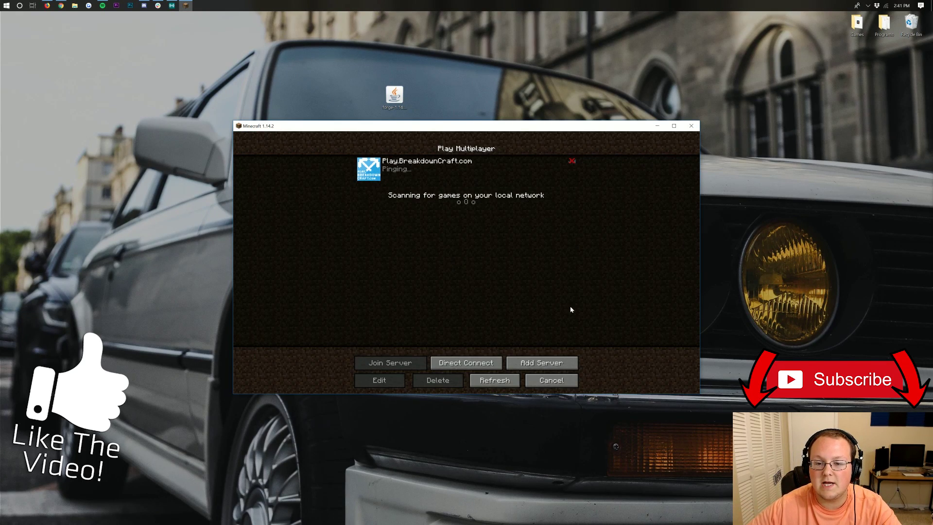